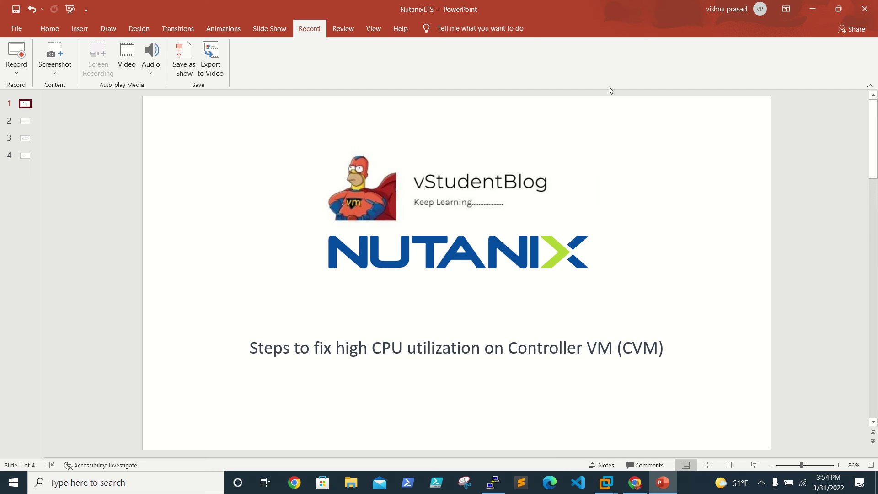
Bring up slide 2 of the NutanixLTS deck comparing normal and impacted 'cat /proc/loadavg' output.
{"action": "mouse_move", "coordinate": [805, 14]}
Present the loadavg examples slide full screen, then switch to the Prism Element dashboard in Chrome.
{"action": "left_click", "coordinate": [23, 122]}
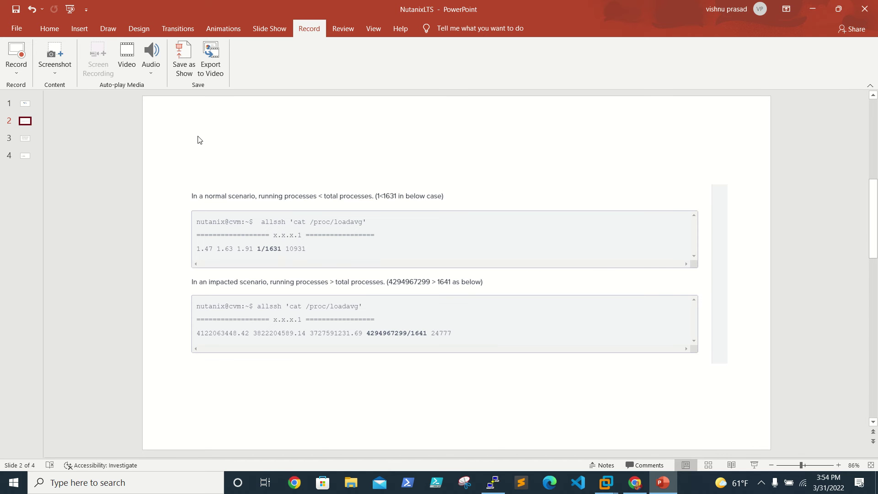
{"action": "left_click", "coordinate": [69, 10]}
{"action": "left_click", "coordinate": [539, 392]}
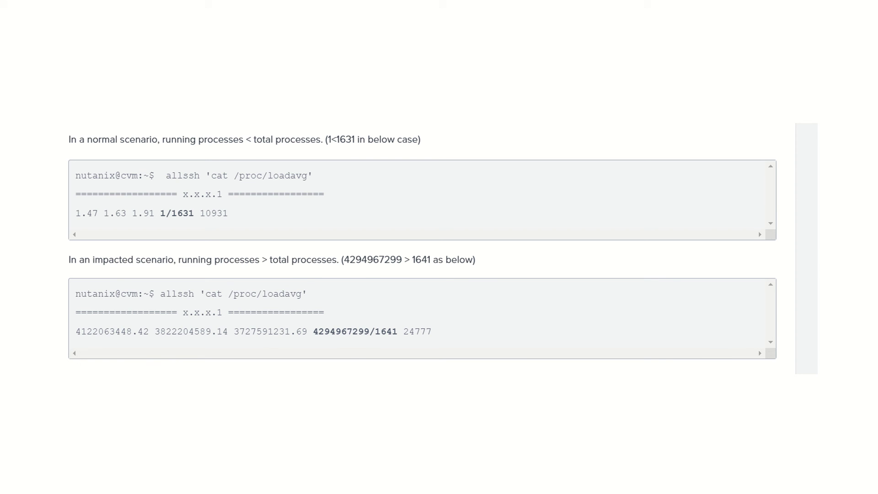
{"action": "key", "text": "Escape"}
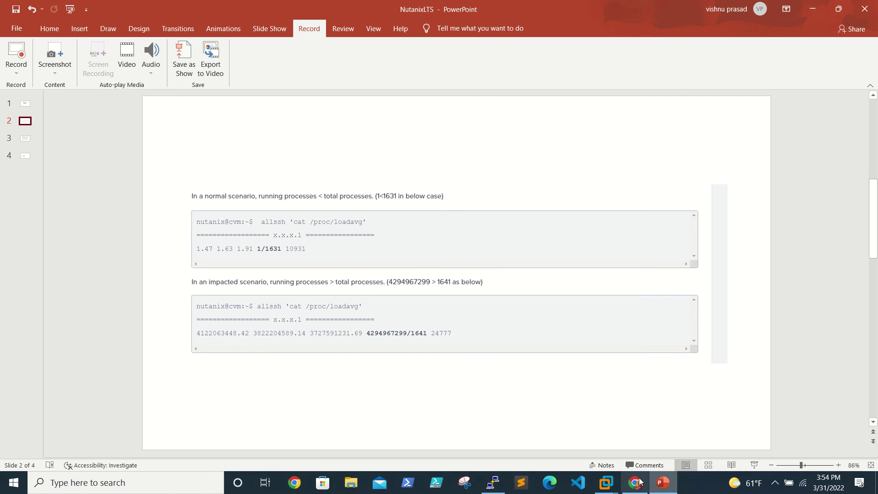
{"action": "left_click", "coordinate": [631, 484]}
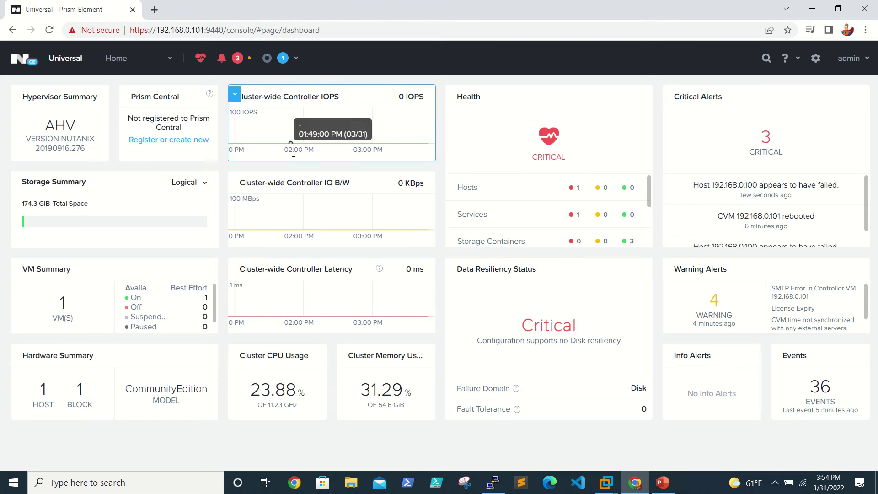
Check the CVM's CPU usage on the Prism VM page and review its three critical alerts.
{"action": "left_click", "coordinate": [170, 68]}
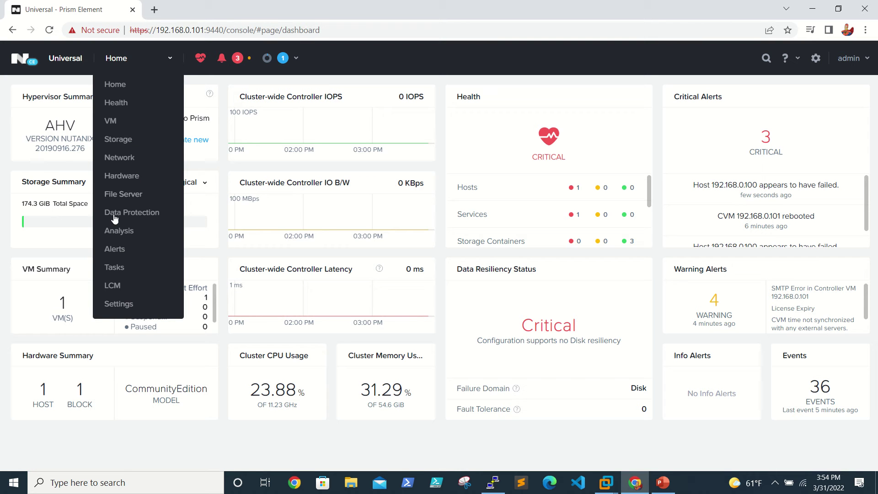
{"action": "left_click", "coordinate": [120, 120]}
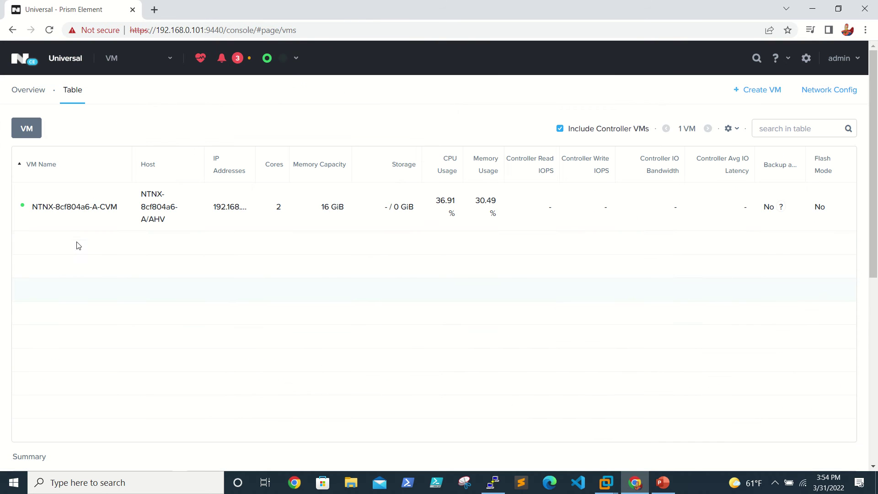
{"action": "left_click", "coordinate": [75, 219]}
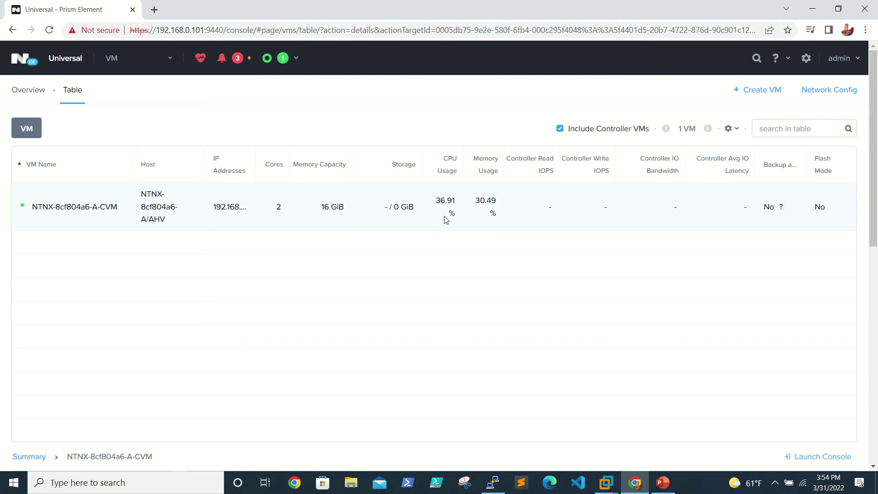
{"action": "left_click", "coordinate": [236, 62]}
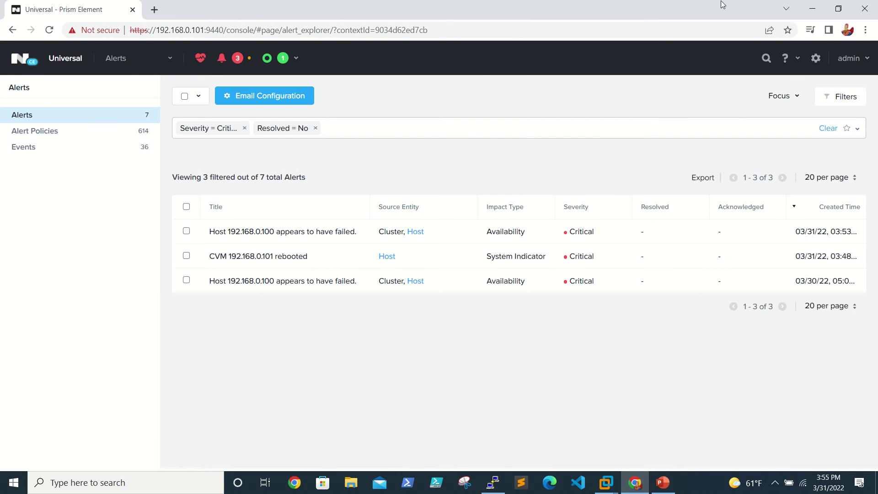
{"action": "key", "text": "alt+Tab"}
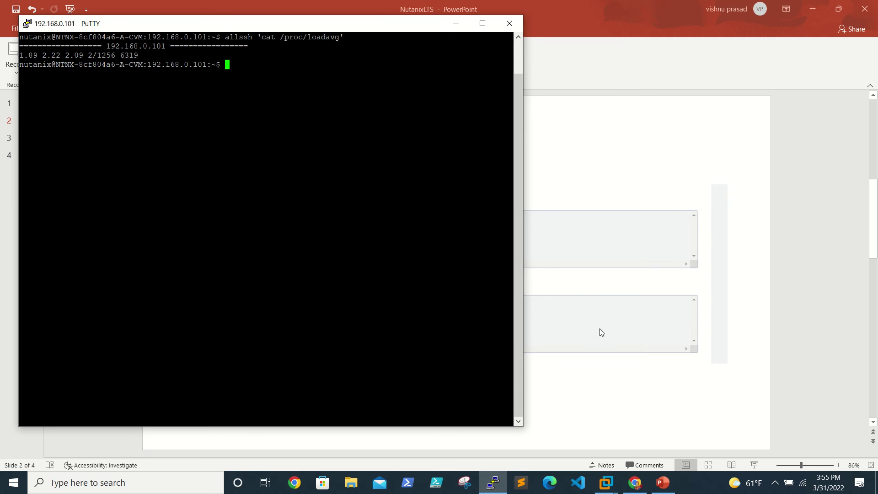
{"action": "left_click", "coordinate": [681, 407]}
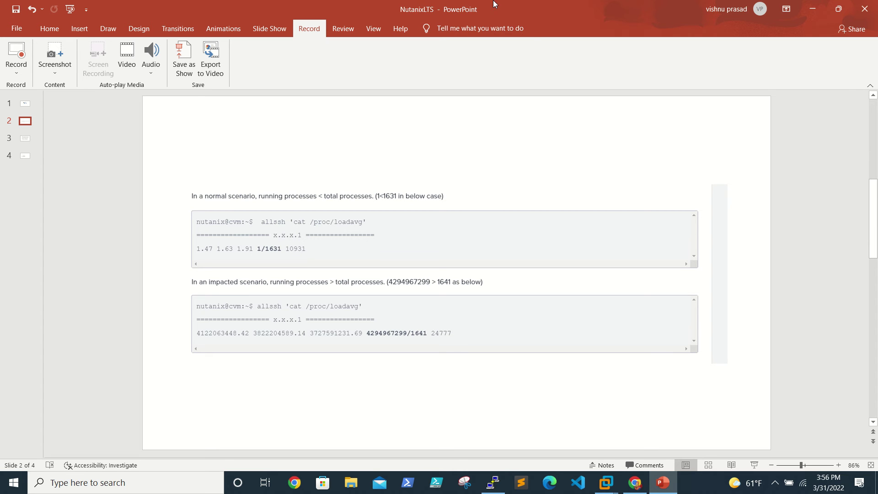
{"action": "mouse_move", "coordinate": [442, 5]}
{"action": "left_click", "coordinate": [364, 26]}
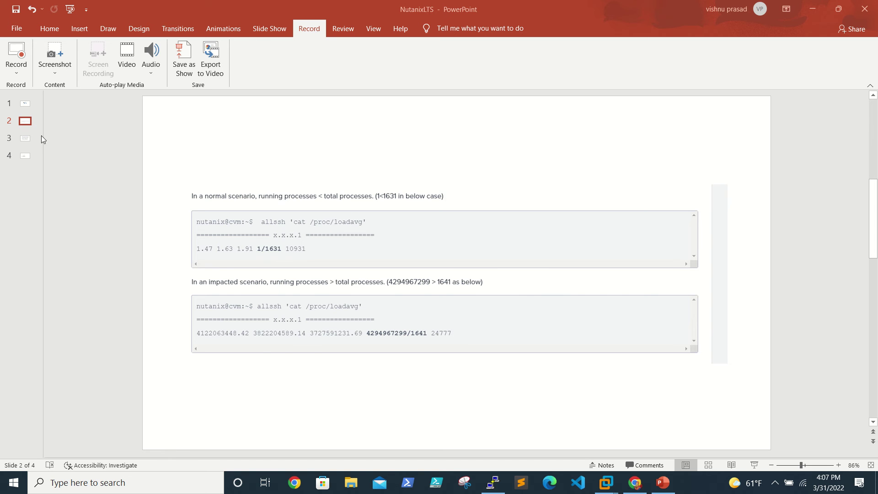
Show slide 3, 'How to use the cvm_shutdown script', covering HA-aware shutdown and force_reboot.
{"action": "left_click", "coordinate": [25, 138]}
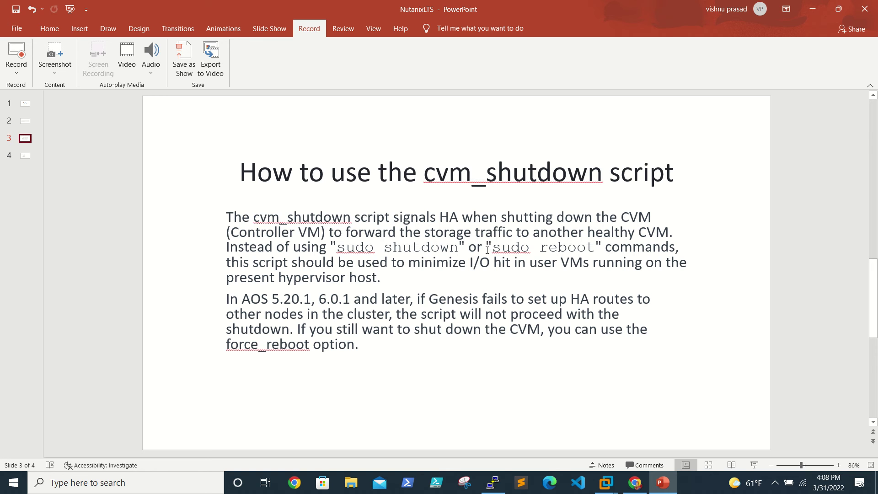
Run cluster stop on the CVM and confirm with 'I agree' so Zeus, Stargate and others stop.
{"action": "left_click", "coordinate": [493, 483]}
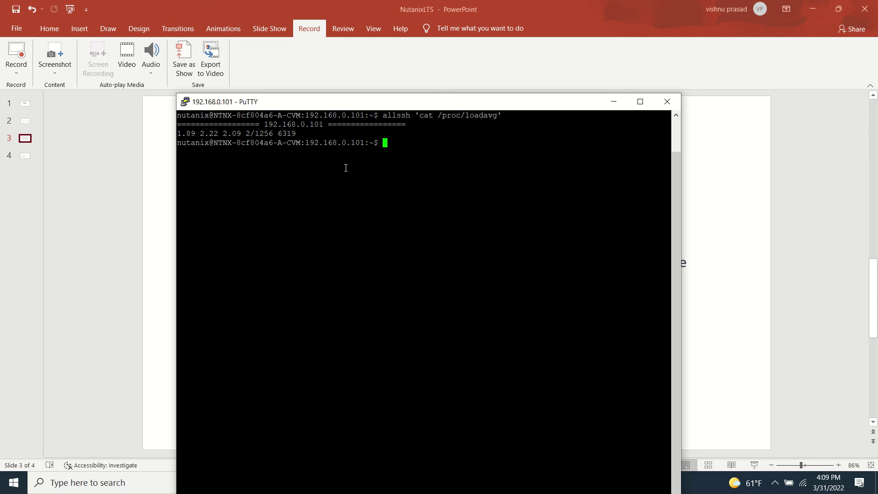
{"action": "type", "text": "cluster stop"}
{"action": "key", "text": "Return"}
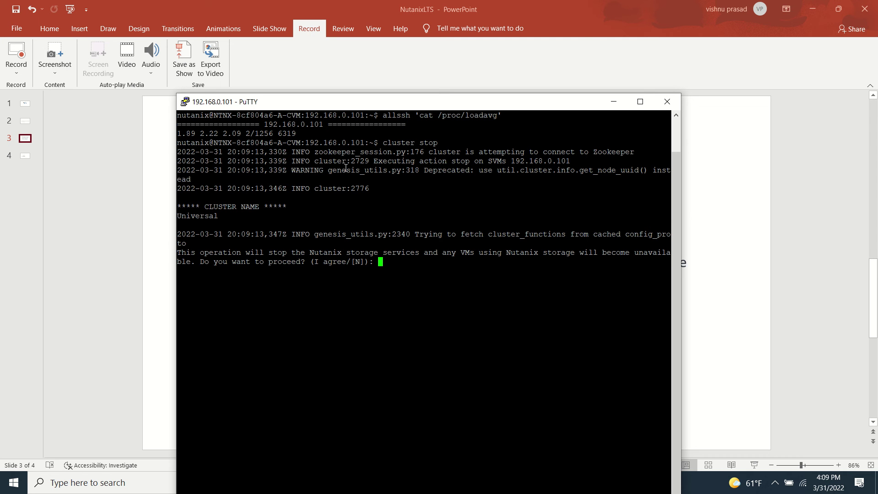
{"action": "key", "text": "Return"}
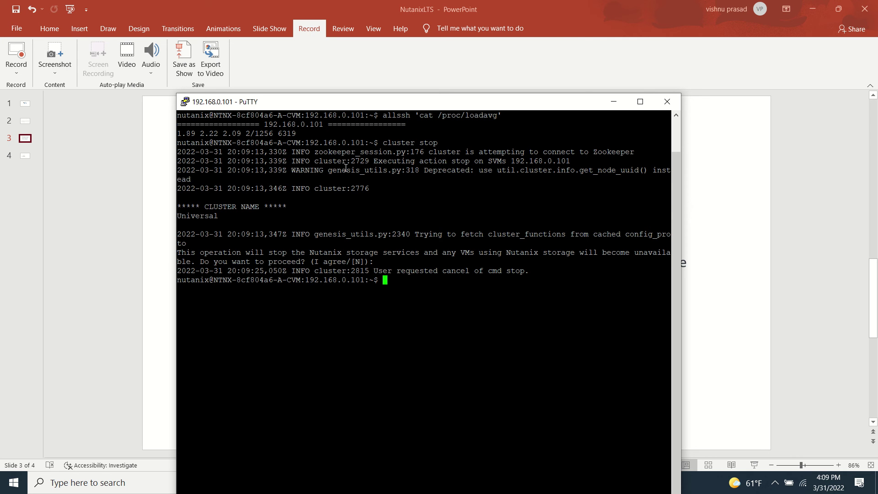
{"action": "key", "text": "Up"}
{"action": "key", "text": "Return"}
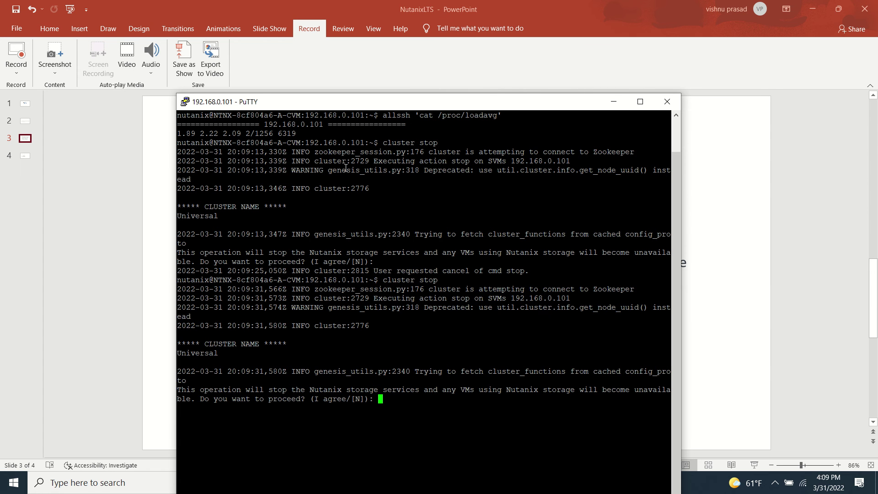
{"action": "type", "text": "I agree"}
{"action": "key", "text": "Return"}
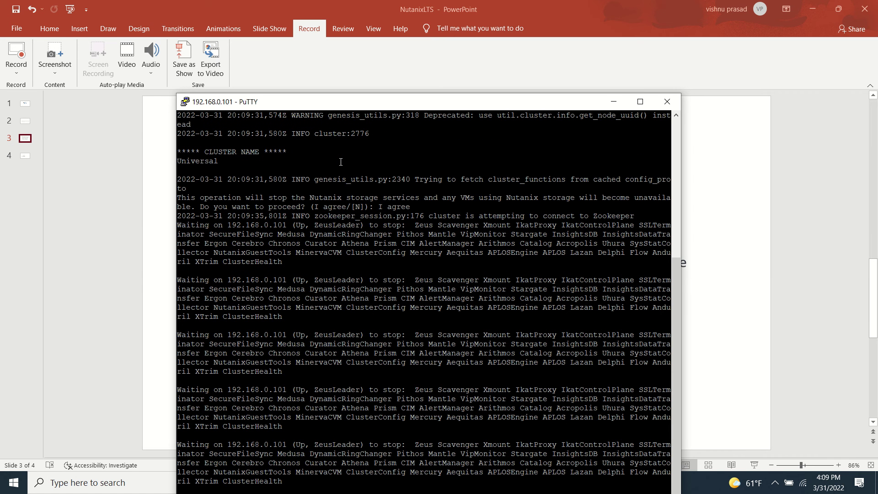
Move the terminal window up and run cluster status to check the CVM services.
{"action": "left_click_drag", "start_coordinate": [379, 107], "coordinate": [381, 49]}
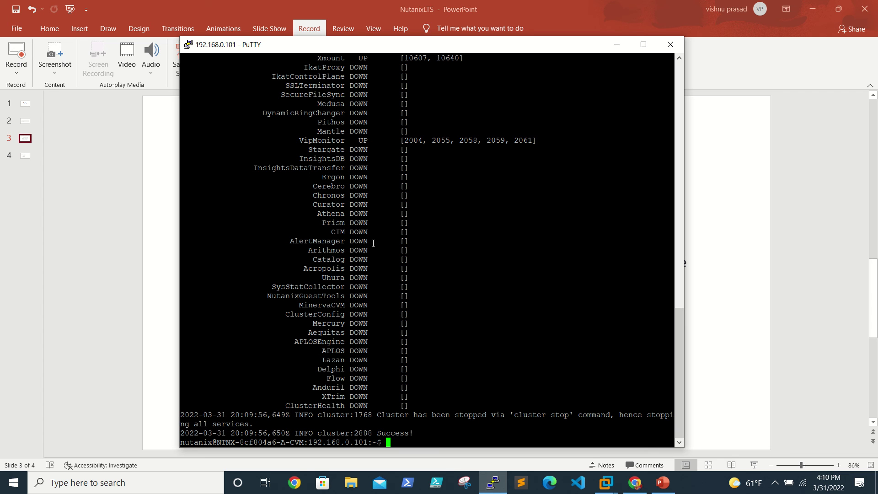
{"action": "key", "text": "Up"}
{"action": "key", "text": "BackSpace"}
{"action": "key", "text": "BackSpace"}
{"action": "type", "text": "atus"}
{"action": "key", "text": "Return"}
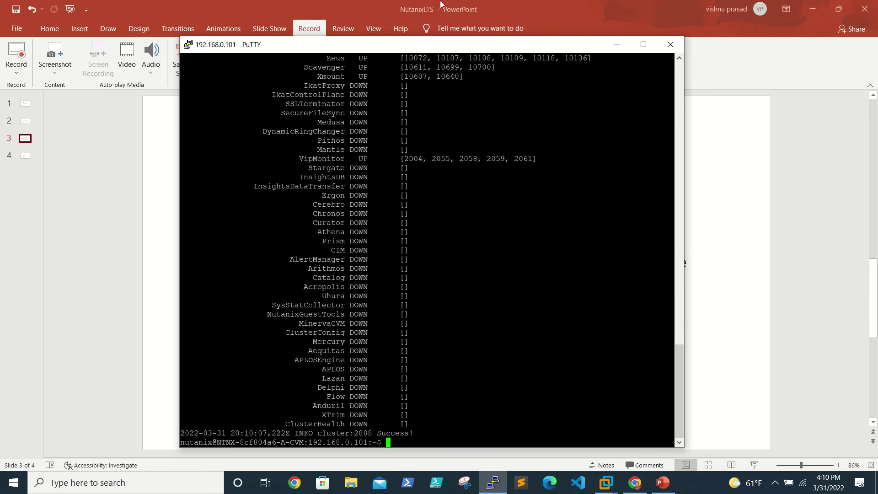
Switch to PowerPoint and scroll to slide 4 listing cvm_shutdown options like -r and -P.
{"action": "left_click", "coordinate": [364, 22]}
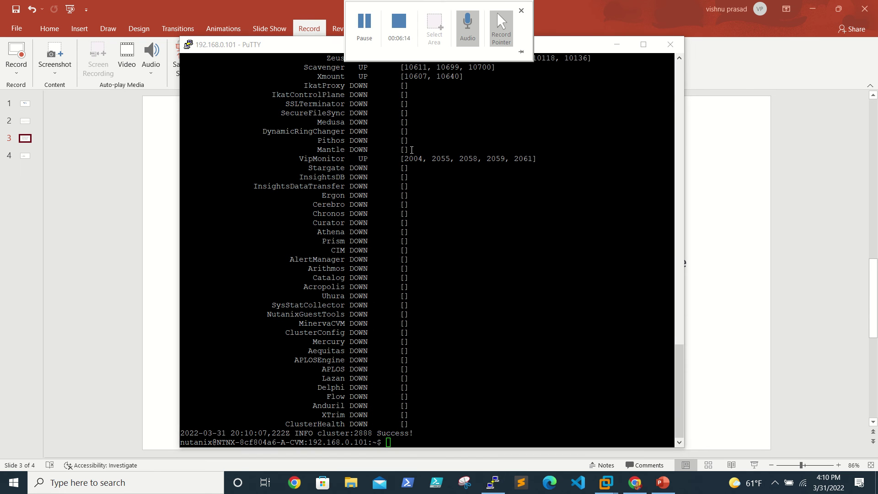
{"action": "left_click", "coordinate": [505, 336]}
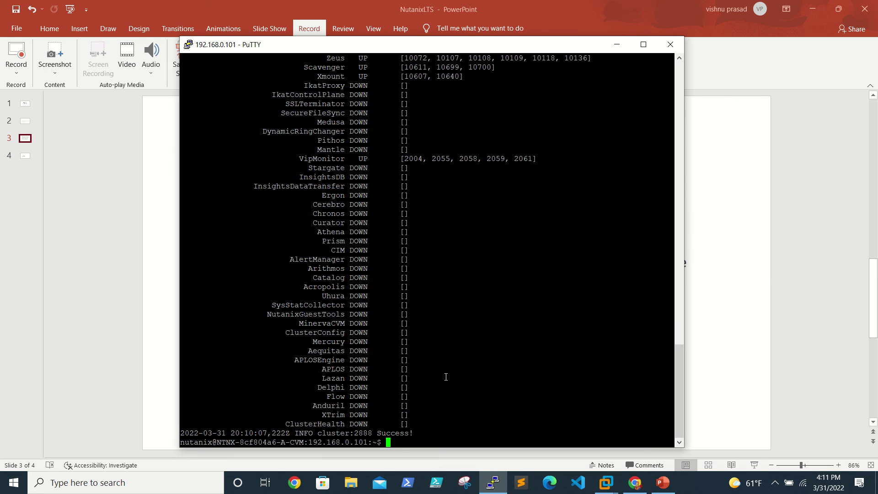
{"action": "left_click", "coordinate": [662, 486]}
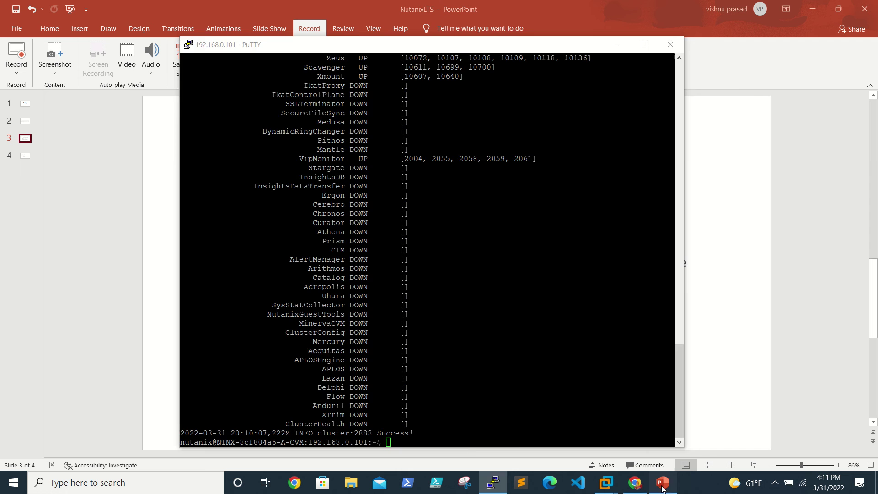
{"action": "scroll", "coordinate": [417, 342], "scroll_direction": "down", "scroll_amount": 1}
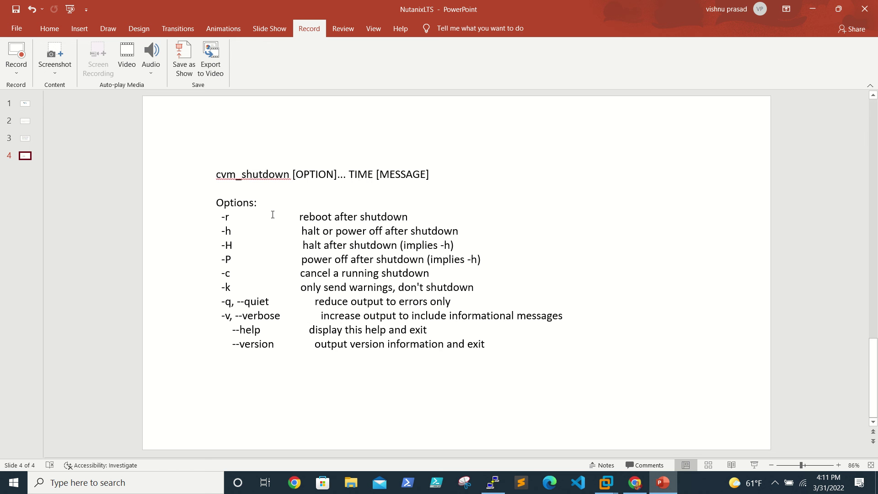
Minimize PowerPoint to reveal PuTTY's cluster status with most CVM services DOWN.
{"action": "left_click", "coordinate": [812, 9]}
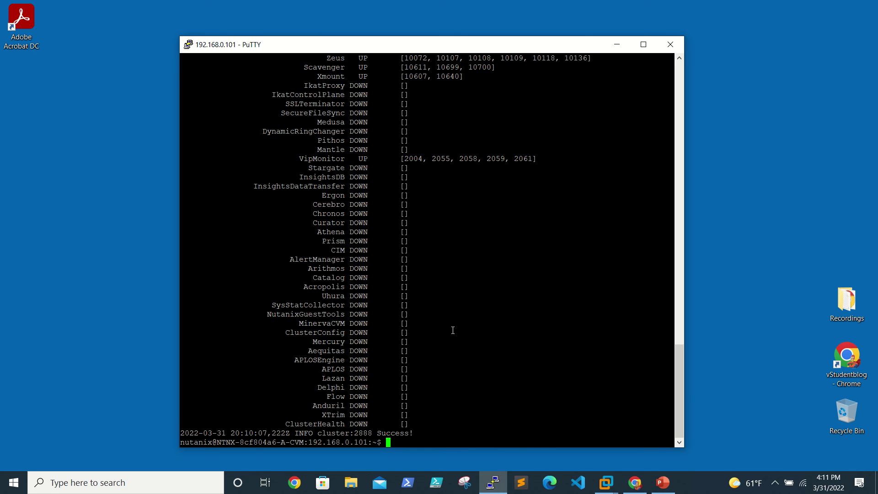
Run cvm_shutdown -r to reboot the CVM, then get a fresh shell prompt.
{"action": "type", "text": "cvm_shutdown -r"}
{"action": "key", "text": "Return"}
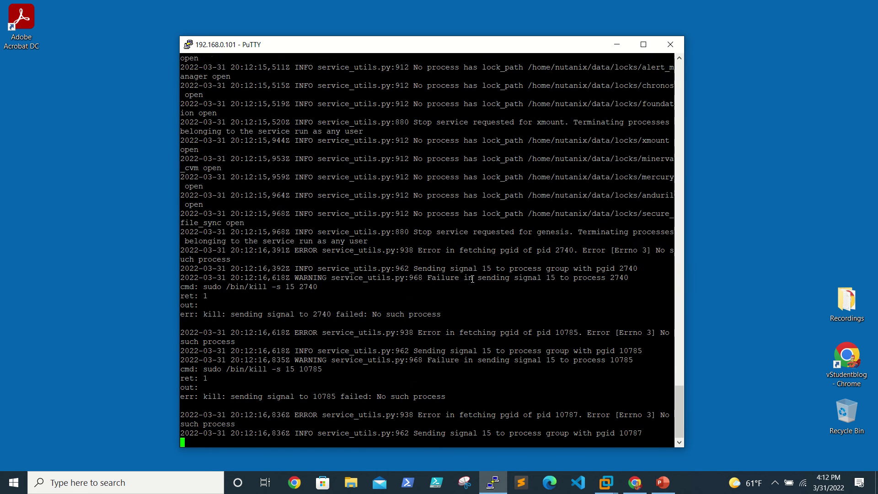
{"action": "key", "text": "Return"}
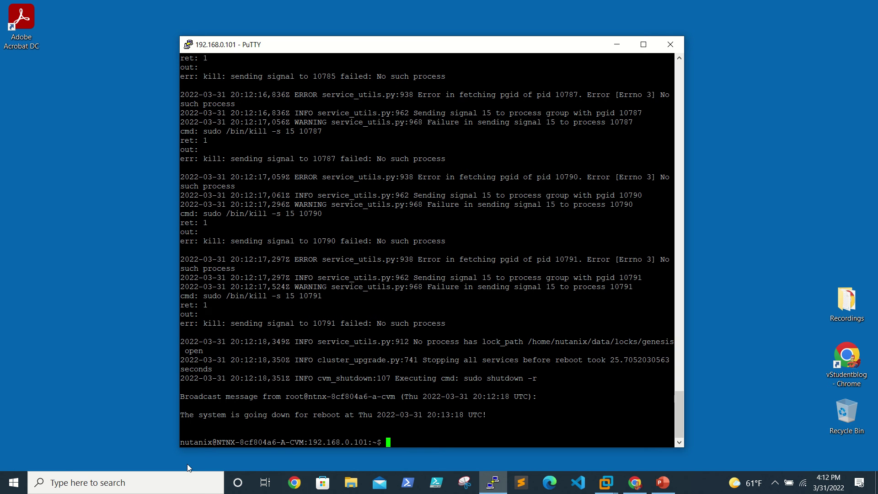
Open a new PuTTY session to host 192.168.0.100 and log in as root.
{"action": "right_click", "coordinate": [486, 489]}
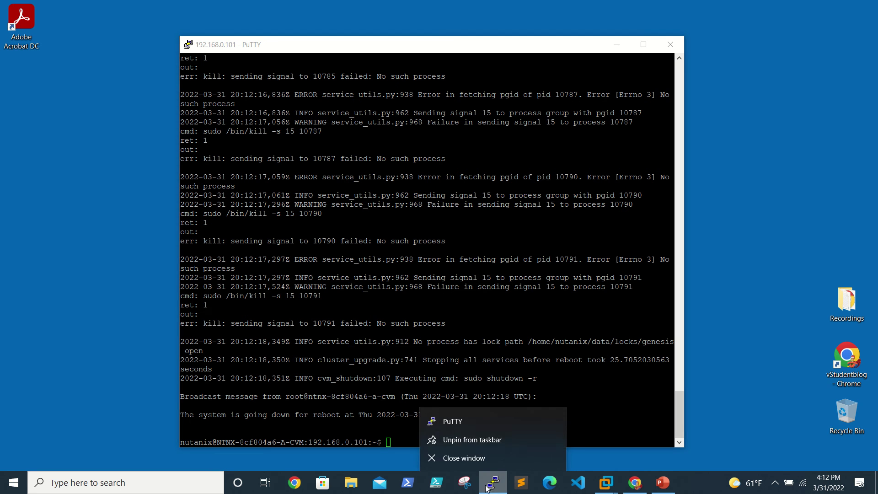
{"action": "left_click", "coordinate": [464, 423]}
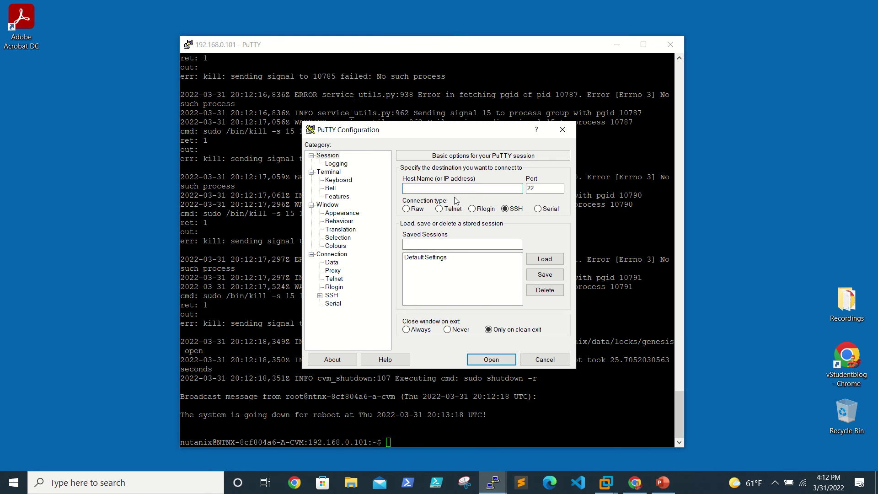
{"action": "type", "text": "192.168.0.100"}
{"action": "key", "text": "Return"}
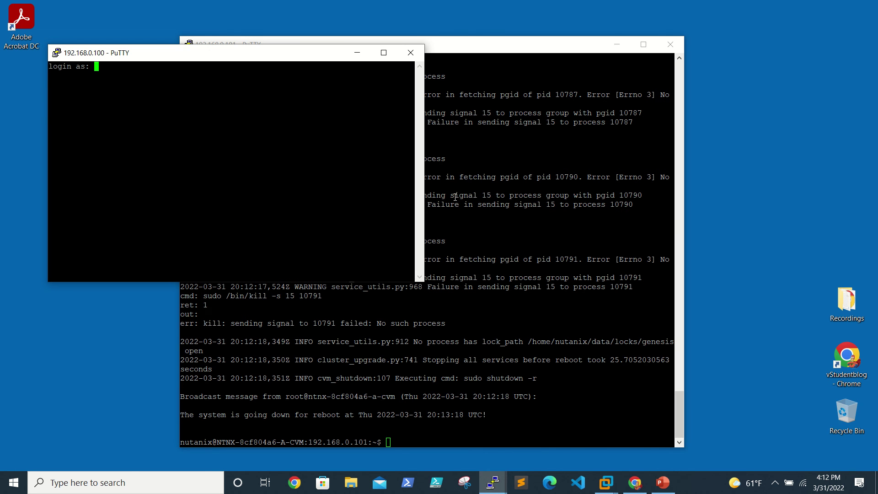
{"action": "type", "text": "root"}
{"action": "key", "text": "Return"}
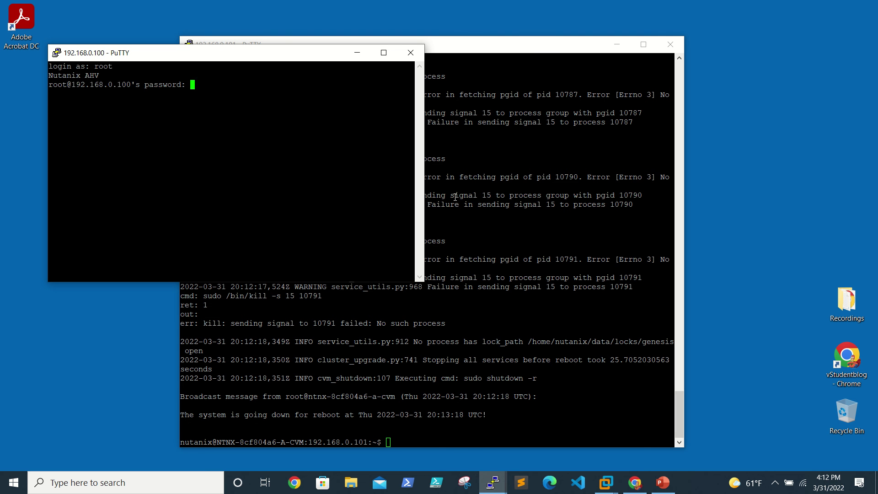
{"action": "key", "text": "Return"}
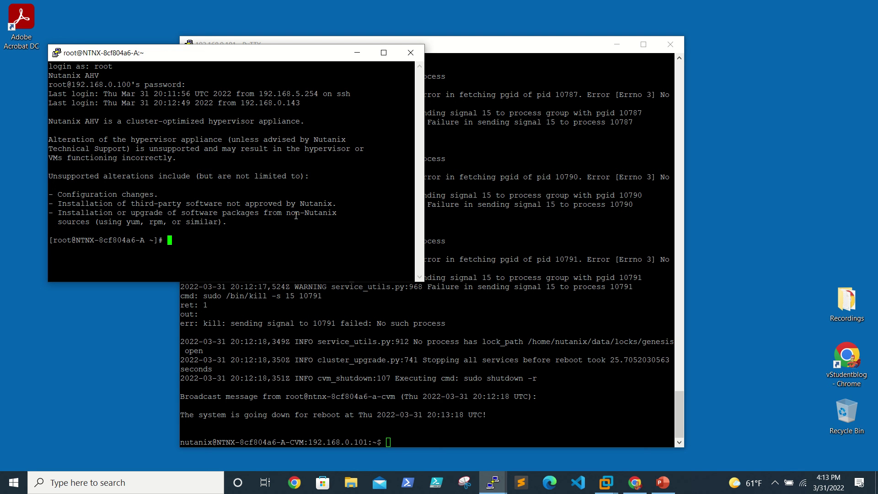
Run virsh list --all on the AHV host, fixing the mistyped -all option.
{"action": "type", "text": "virsh list -all"}
{"action": "key", "text": "Return"}
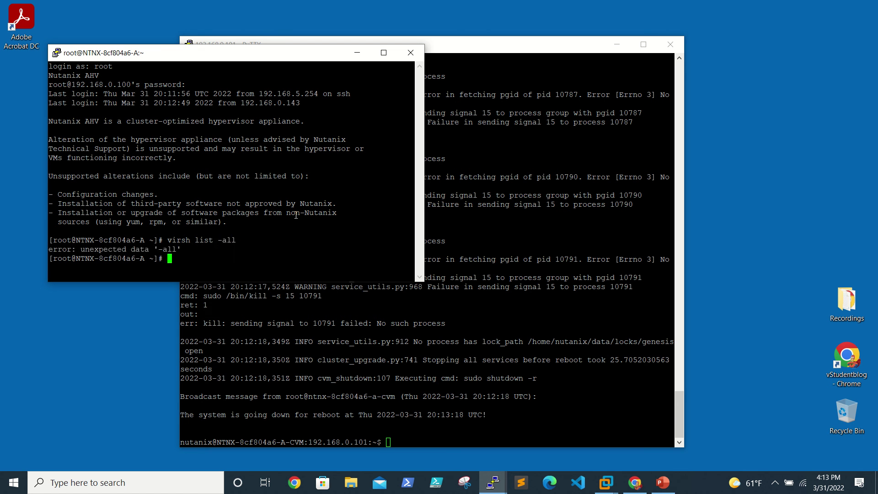
{"action": "key", "text": "Up"}
{"action": "key", "text": "Left"}
{"action": "key", "text": "Left"}
{"action": "key", "text": "Left"}
{"action": "type", "text": "-"}
{"action": "key", "text": "Return"}
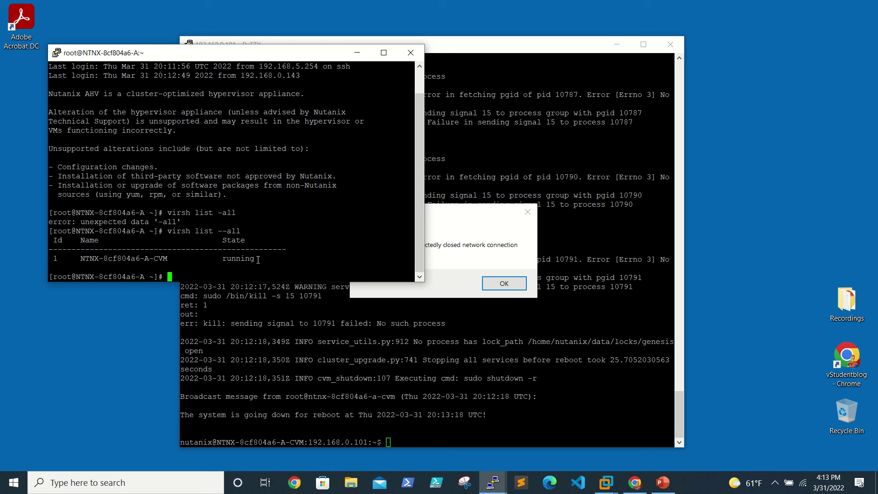
Dismiss the closed-connection error and rerun virsh list --all three times, confirming NTNX-8cf804a6-A-CVM is running.
{"action": "left_click", "coordinate": [496, 284]}
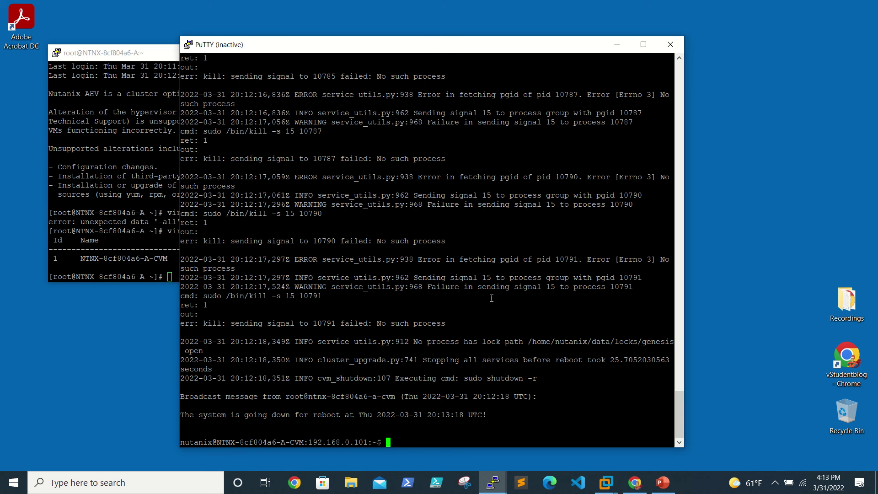
{"action": "left_click", "coordinate": [125, 220]}
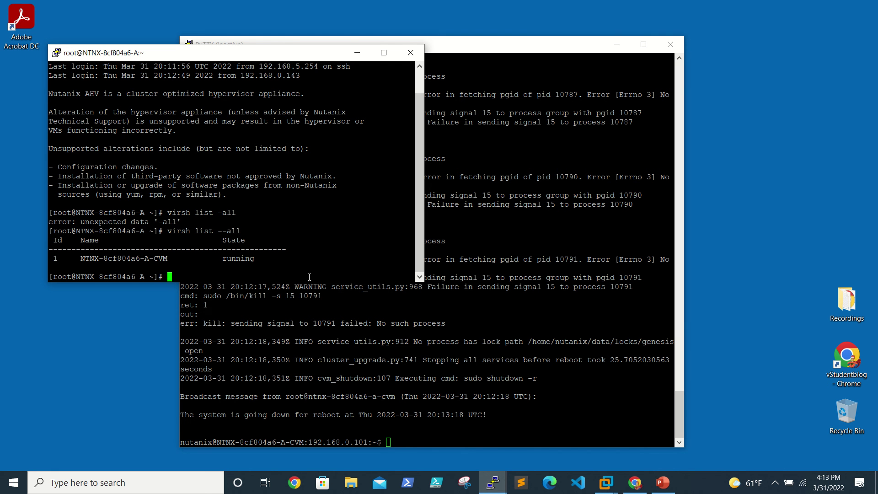
{"action": "key", "text": "Up"}
{"action": "key", "text": "Return"}
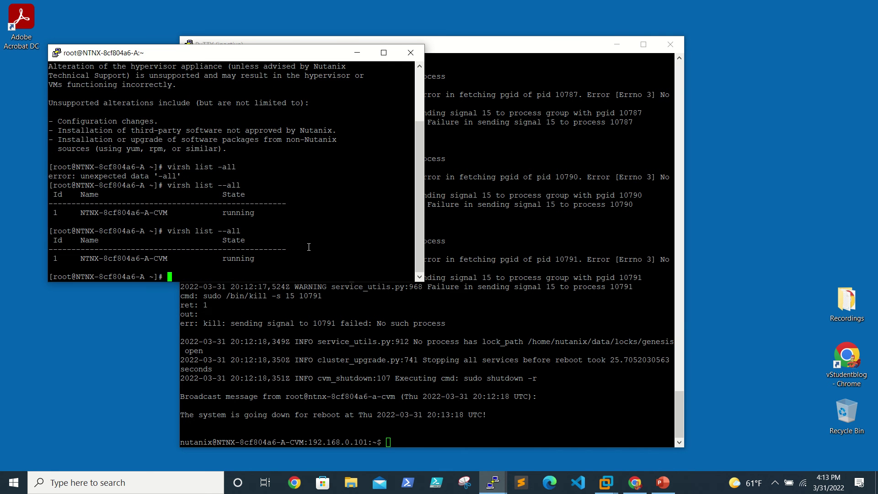
{"action": "key", "text": "Up"}
{"action": "key", "text": "Return"}
{"action": "key", "text": "Up"}
{"action": "key", "text": "Return"}
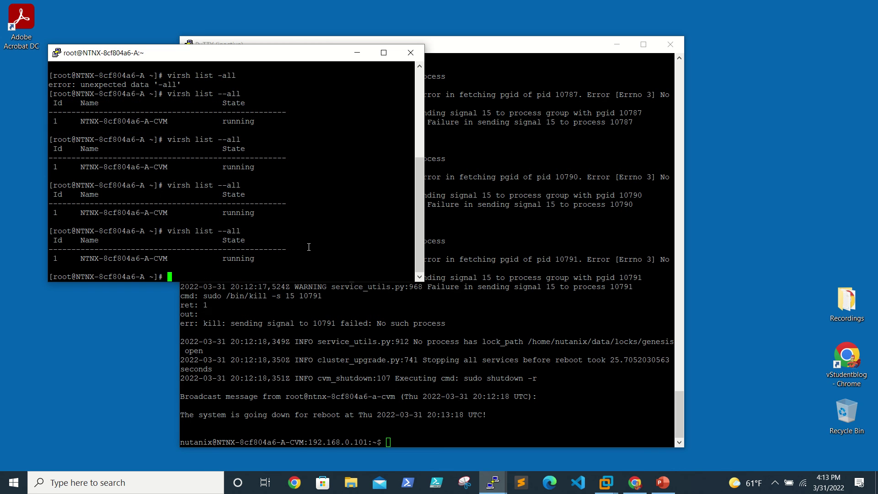
Restart the PuTTY session to 192.168.0.101 twice, dismissing the 'Connection refused' error each time.
{"action": "left_click", "coordinate": [546, 343]}
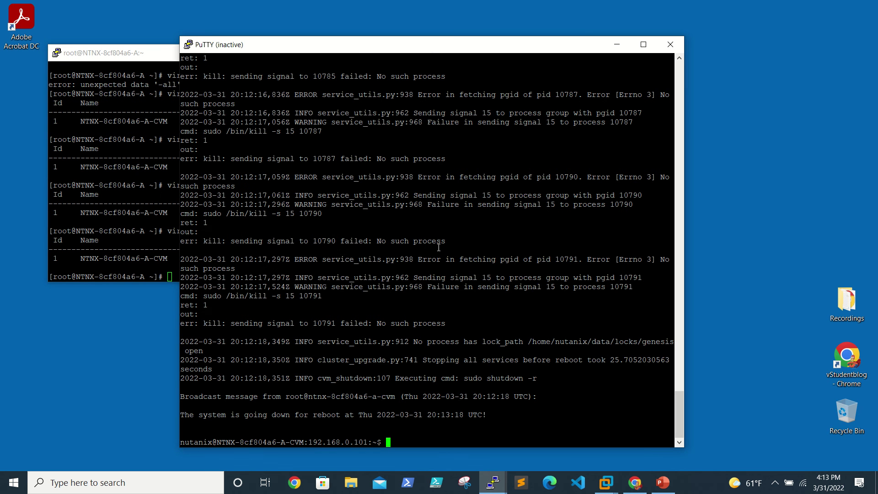
{"action": "right_click", "coordinate": [357, 52]}
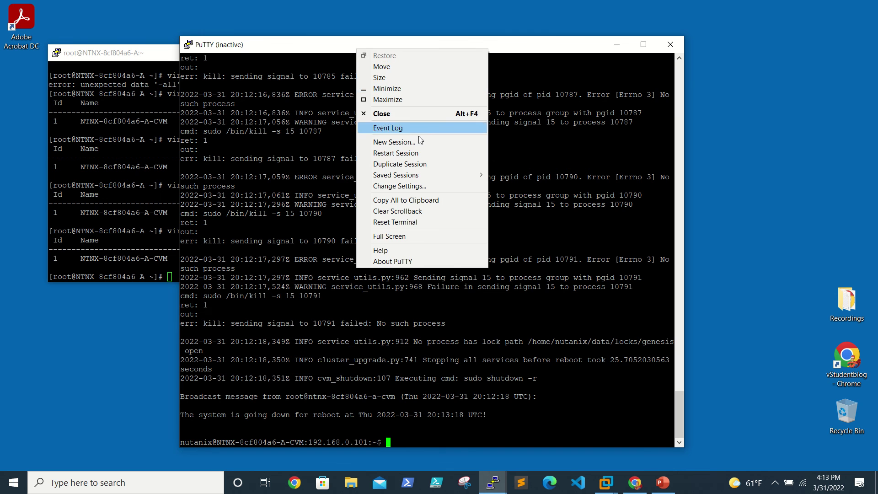
{"action": "left_click", "coordinate": [413, 152]}
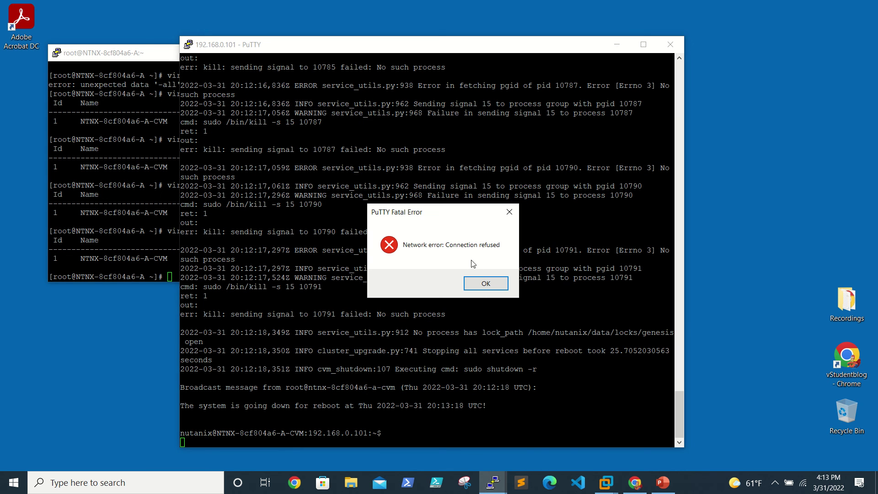
{"action": "left_click", "coordinate": [475, 283]}
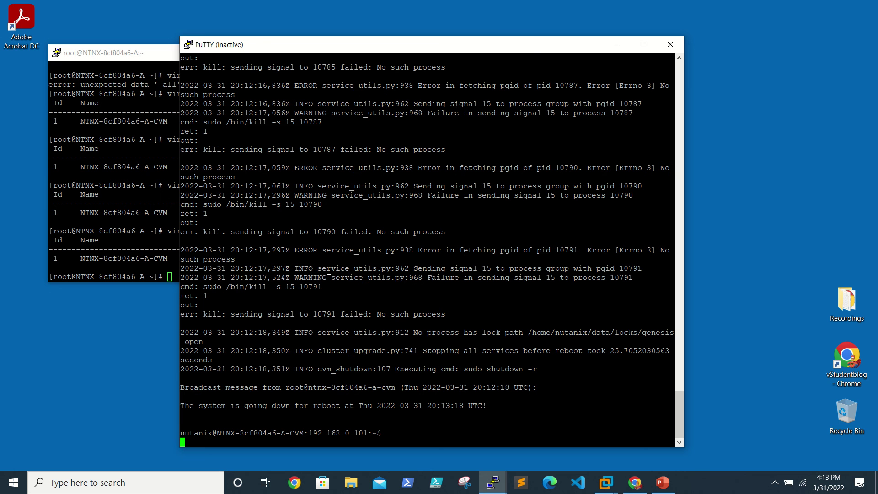
{"action": "mouse_move", "coordinate": [498, 3]}
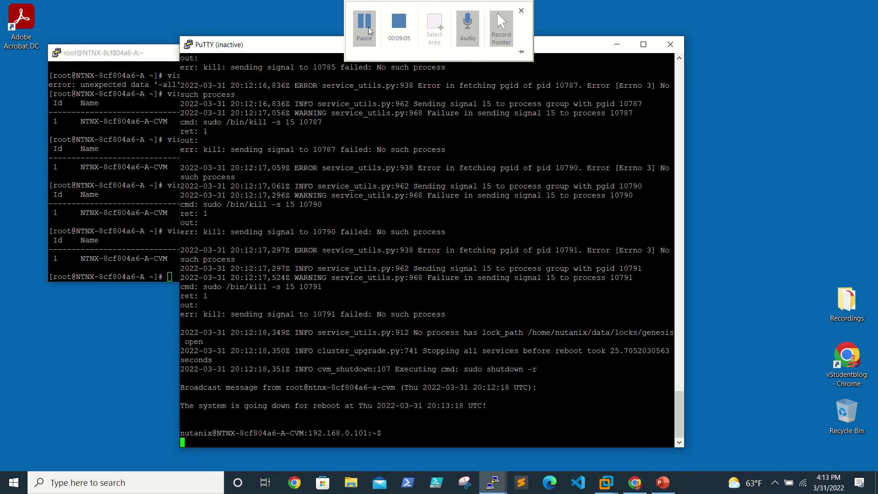
{"action": "right_click", "coordinate": [242, 45]}
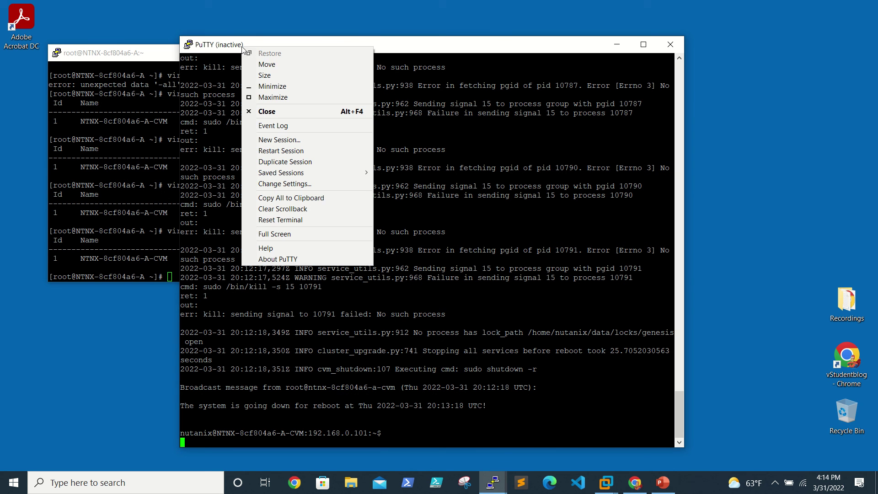
{"action": "left_click", "coordinate": [293, 150]}
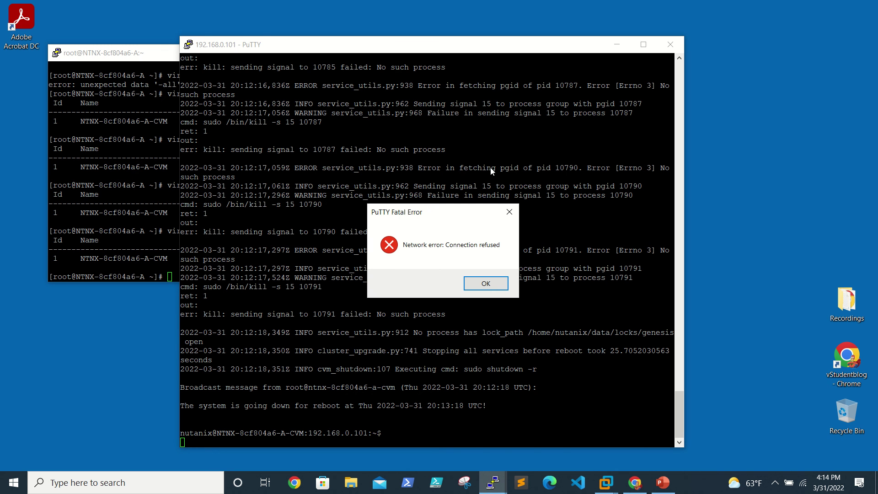
{"action": "left_click", "coordinate": [485, 283]}
{"action": "mouse_move", "coordinate": [434, 2]}
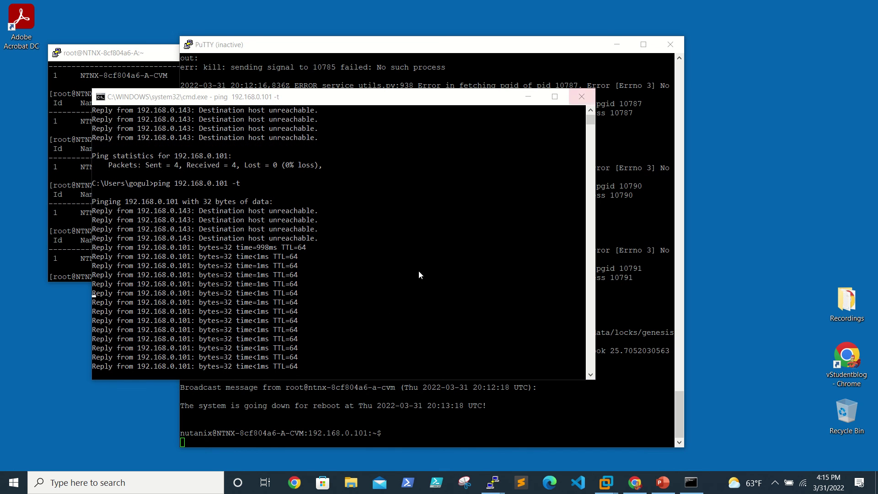
Minimize the root host terminal and close the Command Prompt window running the ping.
{"action": "left_click", "coordinate": [73, 174]}
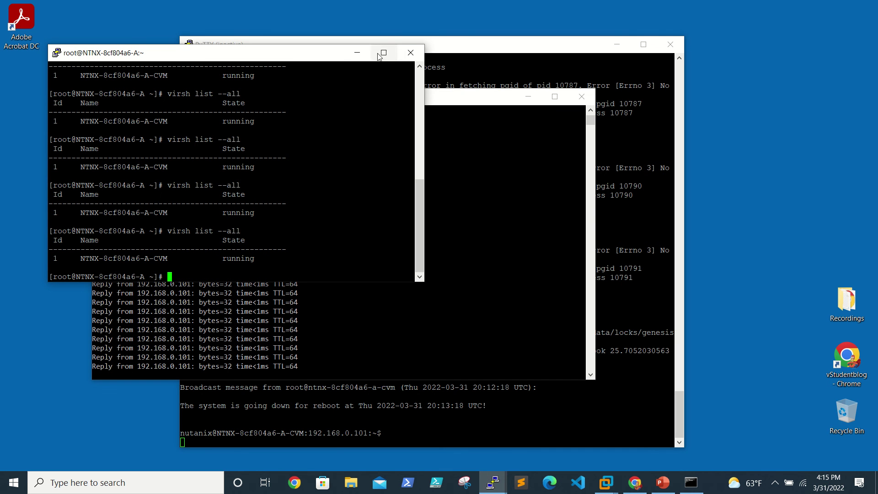
{"action": "left_click", "coordinate": [357, 52]}
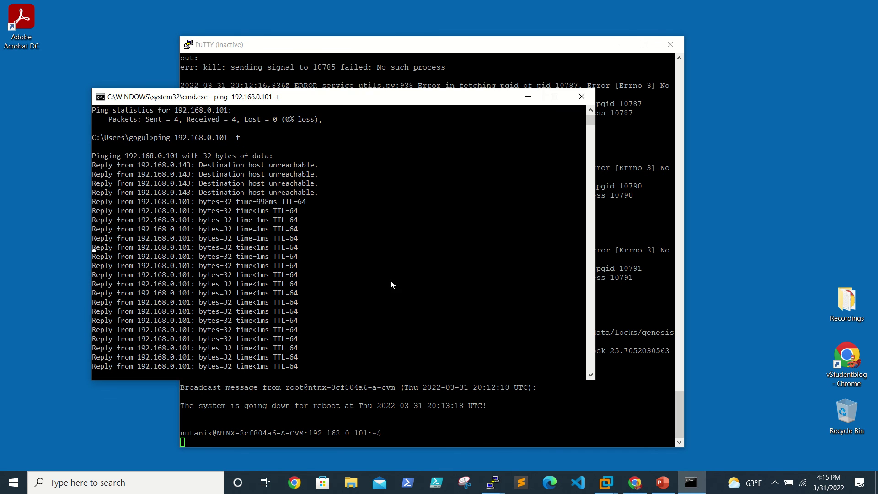
{"action": "left_click", "coordinate": [581, 97]}
Restart the session, log in as nutanix with the account password, and run 'cluster status'.
{"action": "mouse_move", "coordinate": [293, 3]}
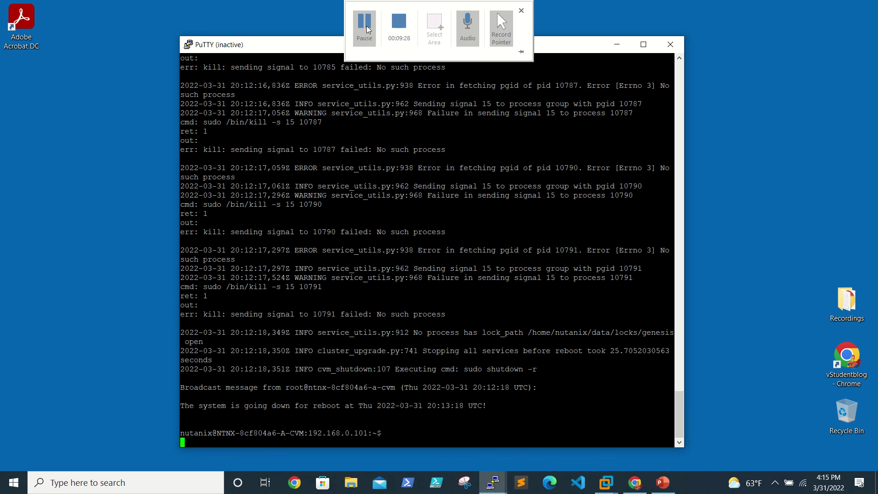
{"action": "right_click", "coordinate": [231, 44]}
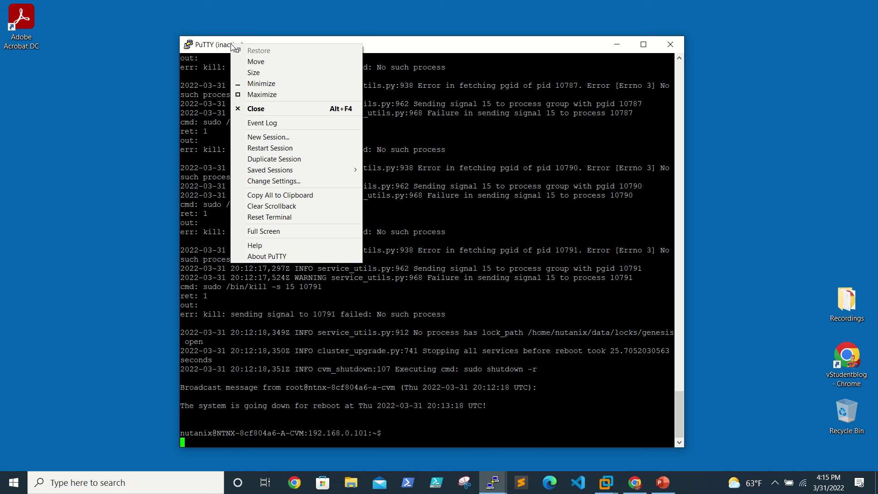
{"action": "left_click", "coordinate": [263, 148]}
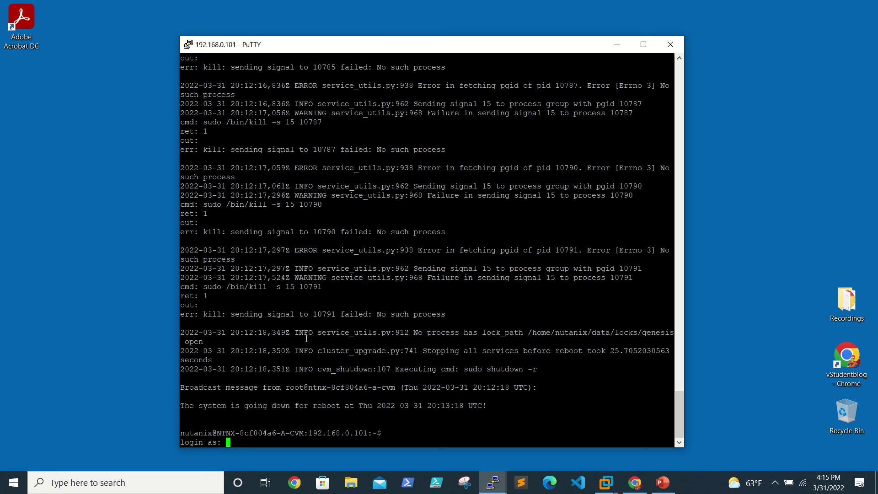
{"action": "type", "text": "nutanix"}
{"action": "key", "text": "Return"}
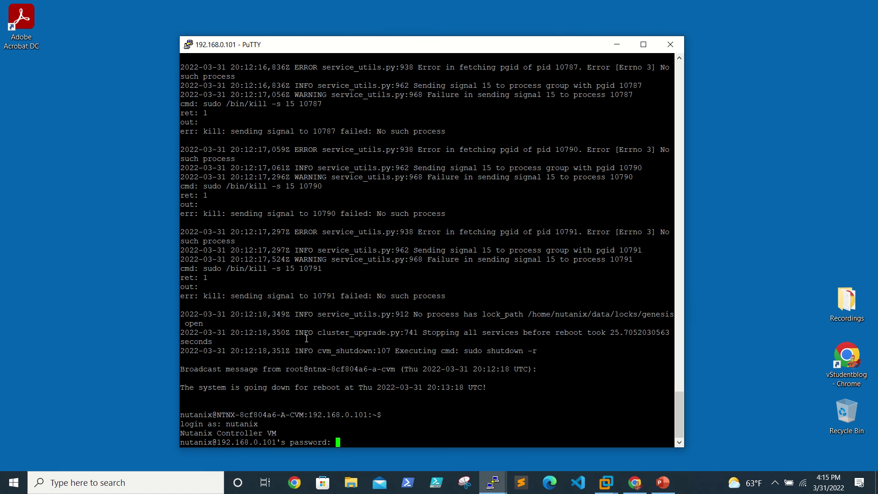
{"action": "key", "text": "Return"}
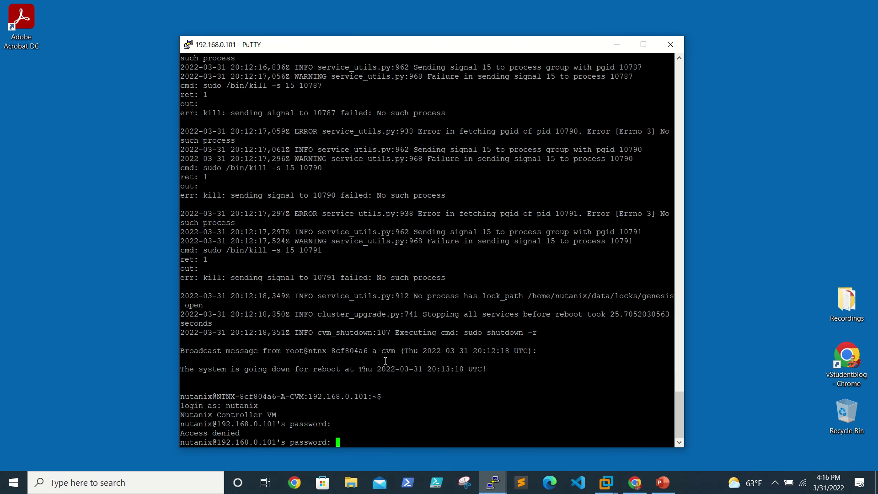
{"action": "key", "text": "Return"}
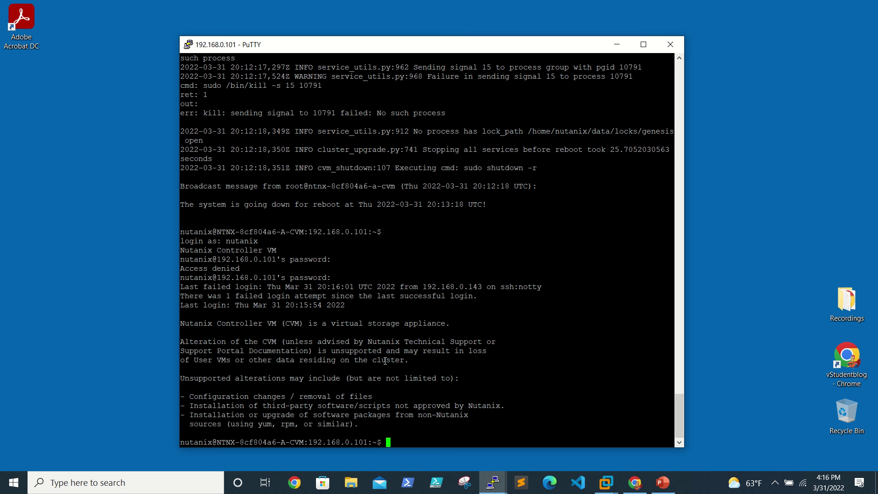
{"action": "type", "text": "cluster status"}
{"action": "key", "text": "Return"}
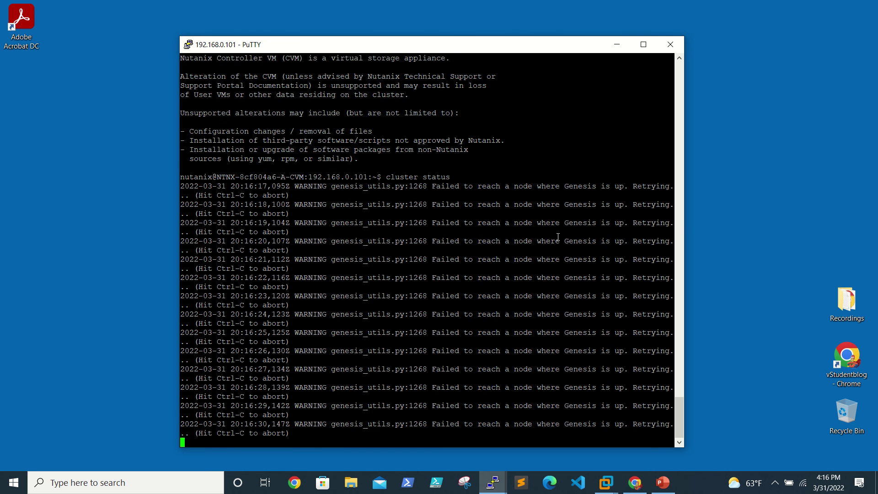
Once all services show UP, run allssh 'cat /proc/loadavg' to get 11.24 5.41 2.17 1/1163.
{"action": "mouse_move", "coordinate": [326, 2]}
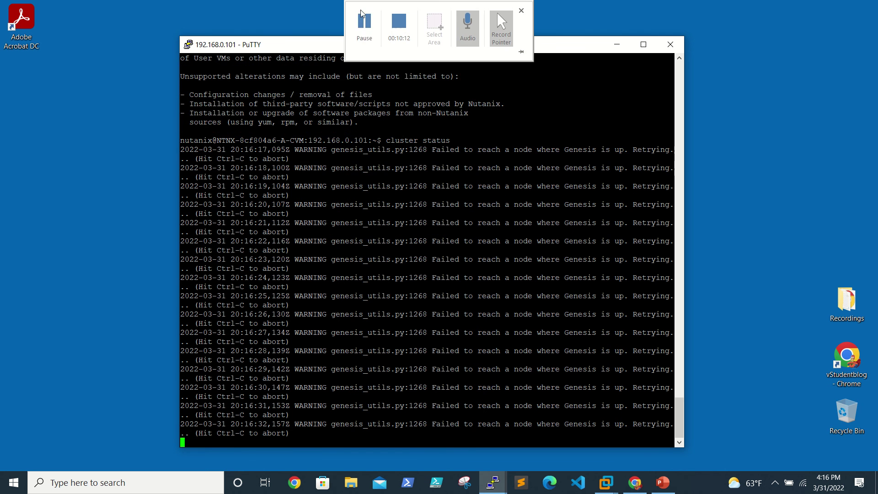
{"action": "left_click", "coordinate": [364, 24]}
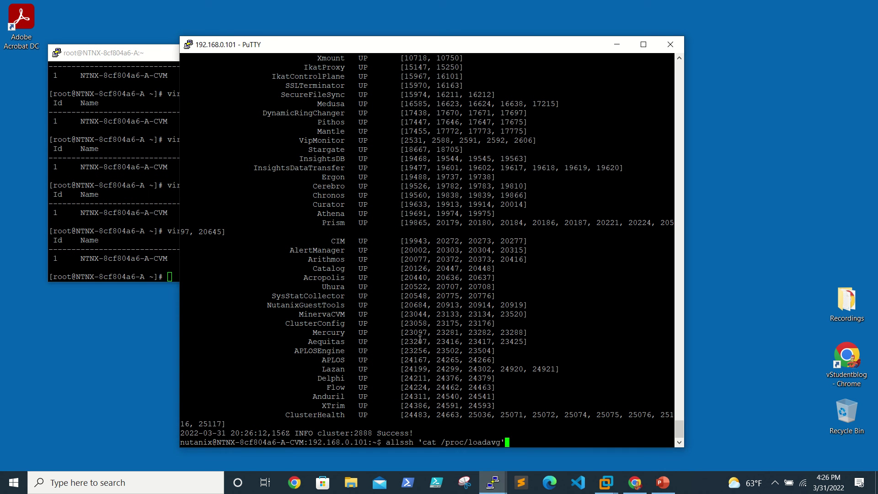
{"action": "key", "text": "Return"}
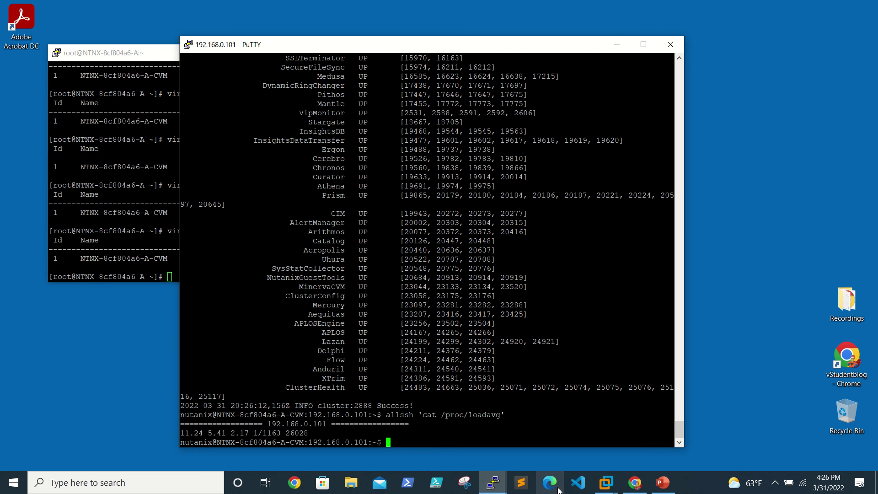
In the NutanixLTS deck, review slide 2's loadavg comparison picture, then return to slide 1.
{"action": "left_click", "coordinate": [668, 490]}
{"action": "scroll", "coordinate": [496, 376], "scroll_direction": "up", "scroll_amount": 2}
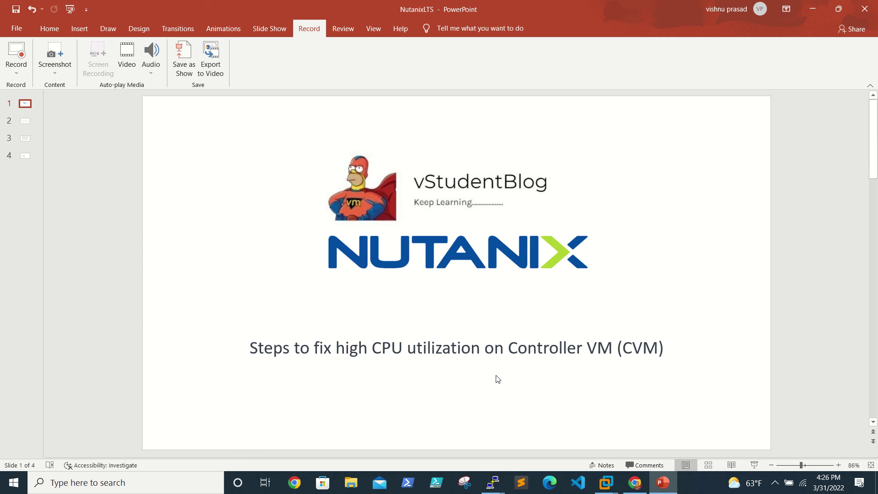
{"action": "scroll", "coordinate": [496, 375], "scroll_direction": "down", "scroll_amount": 1}
{"action": "left_click", "coordinate": [452, 341]}
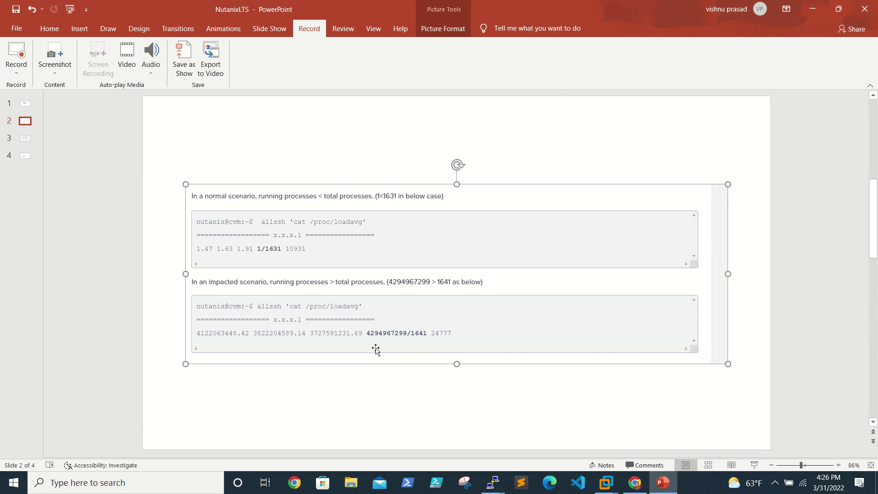
{"action": "left_click", "coordinate": [31, 103]}
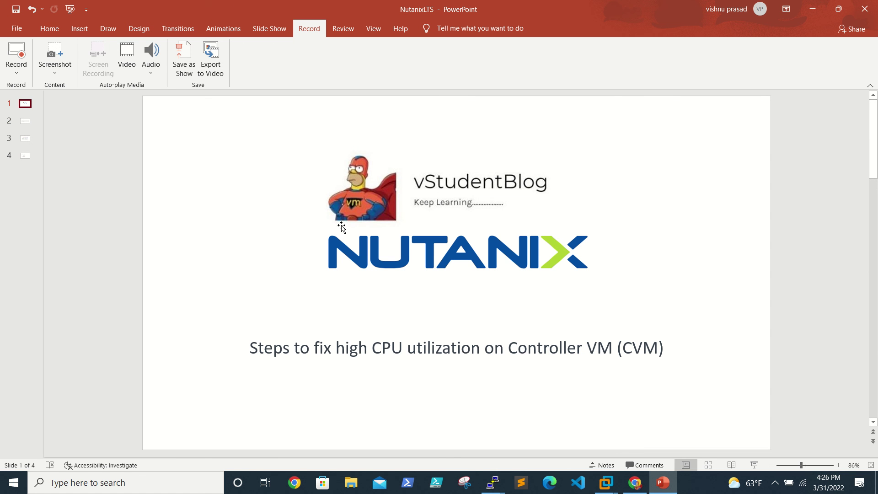